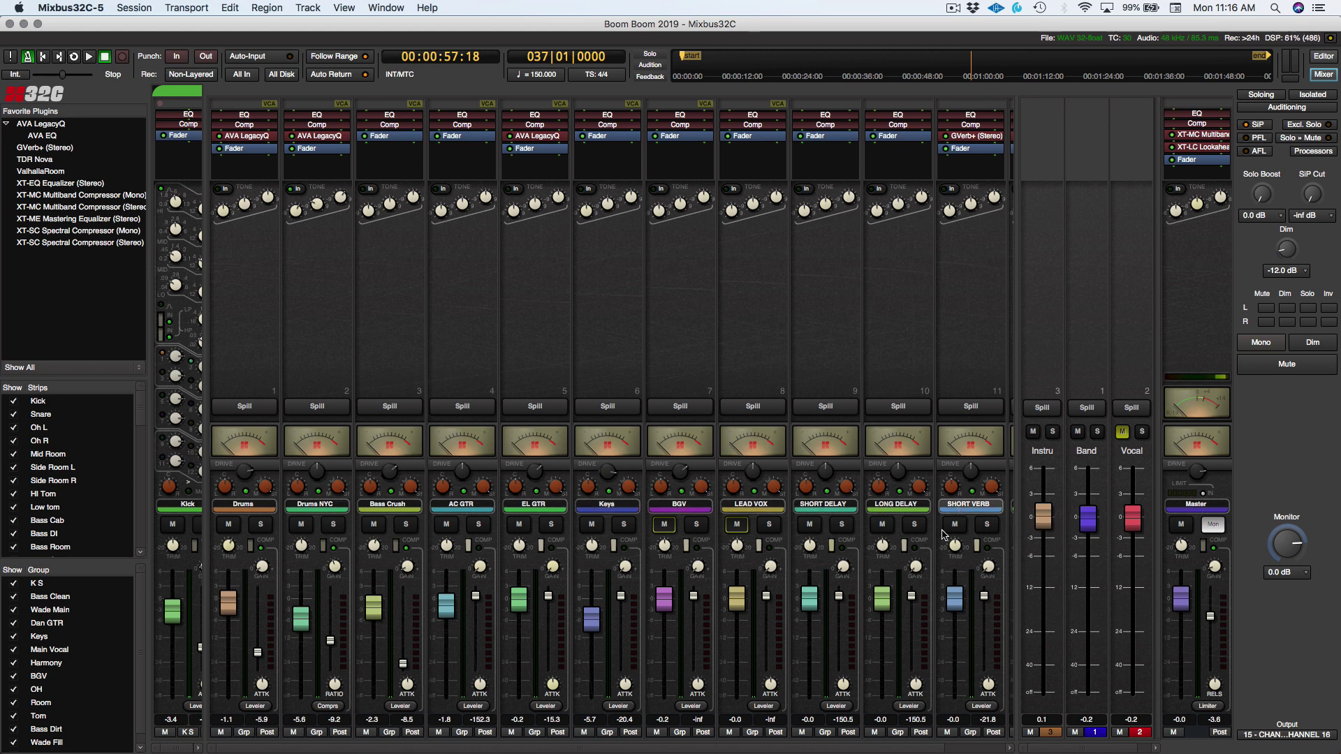
Step: Scroll the mixer strip pane back to the start of the input track strips
{"action": "scroll", "coordinate": [857, 752], "scroll_direction": "right", "scroll_amount": 1}
{"action": "scroll", "coordinate": [857, 752], "scroll_direction": "left", "scroll_amount": 1}
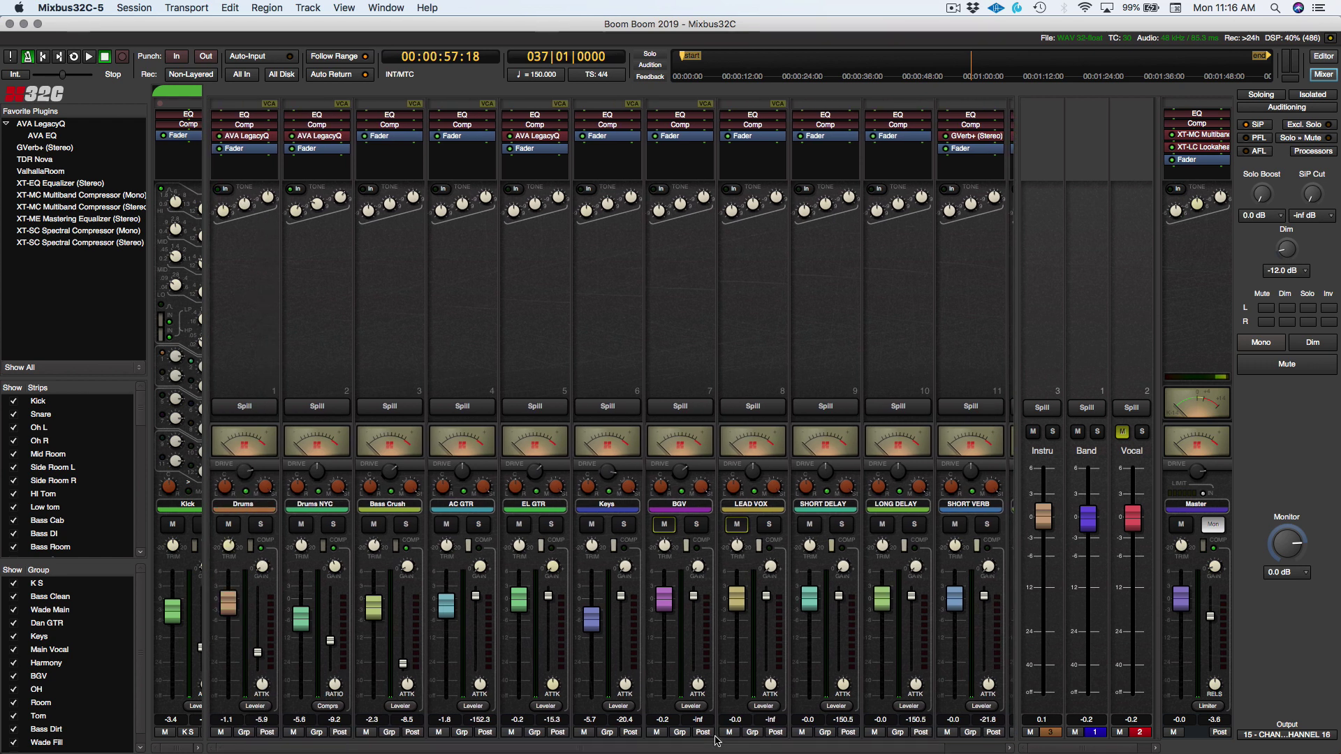
{"action": "scroll", "coordinate": [716, 740], "scroll_direction": "left", "scroll_amount": 10}
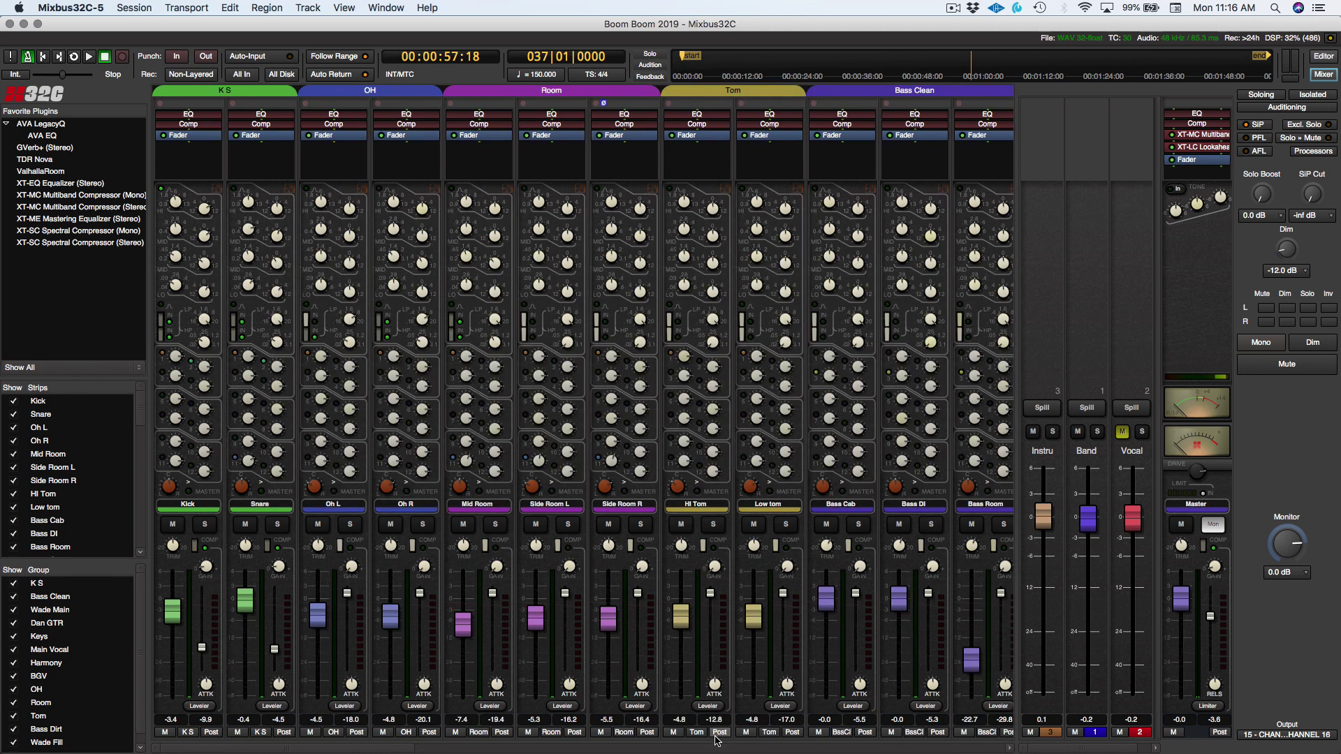
Step: Check the View menu's Toggle Mixbus Pane entry and bring up the Window menu
{"action": "left_click", "coordinate": [373, 8]}
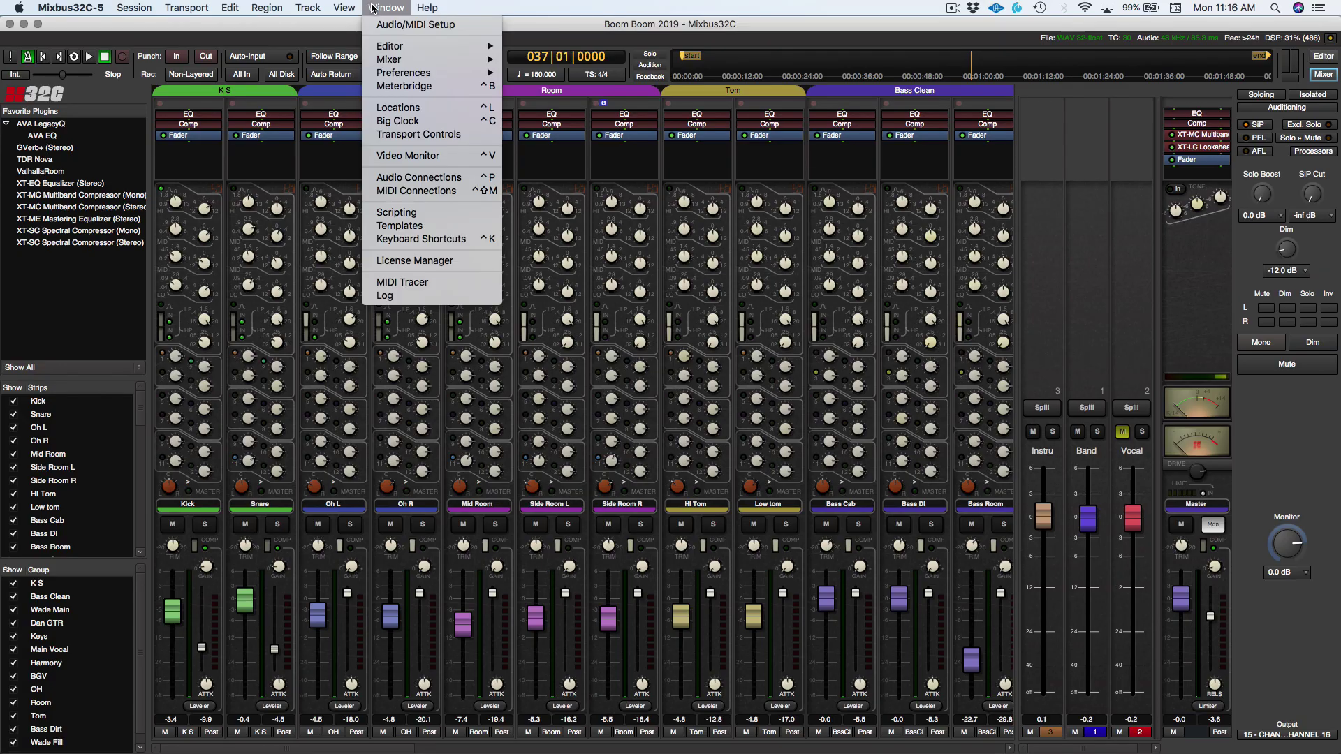
{"action": "mouse_move", "coordinate": [345, 9]}
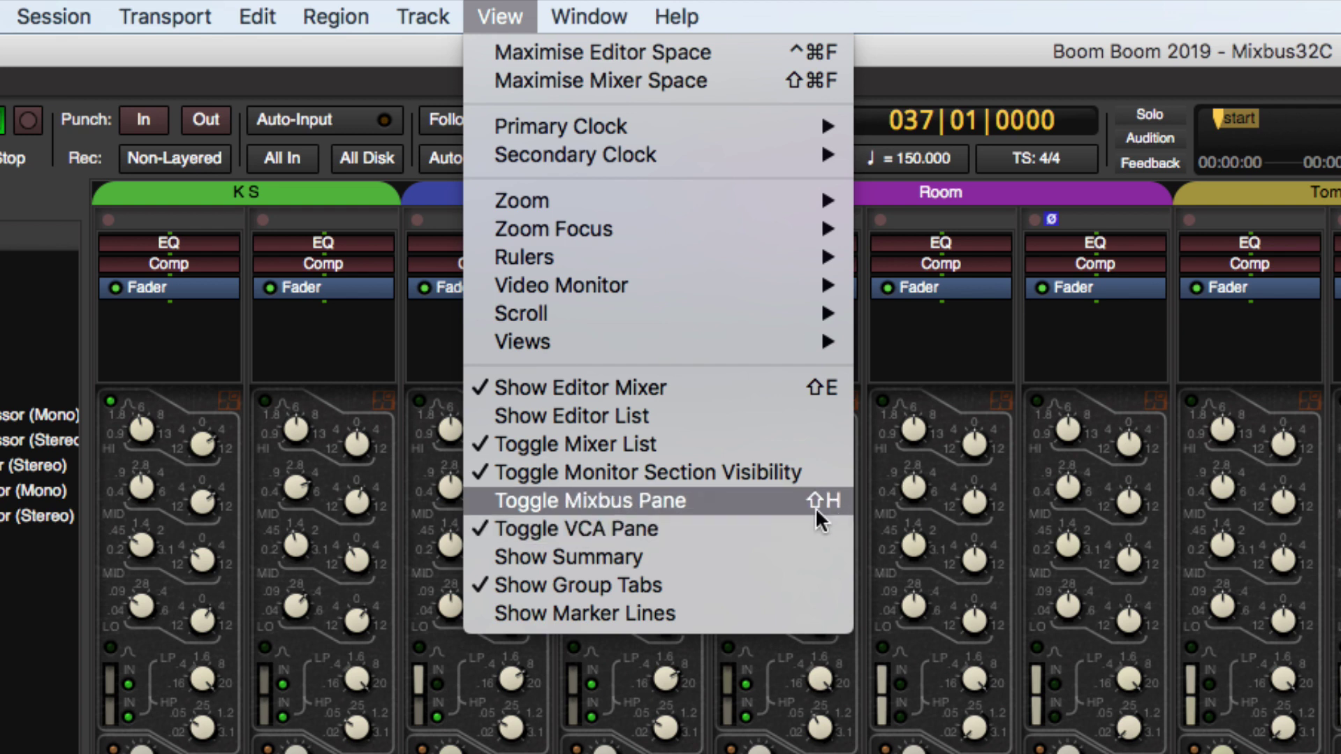
{"action": "left_click", "coordinate": [907, 51]}
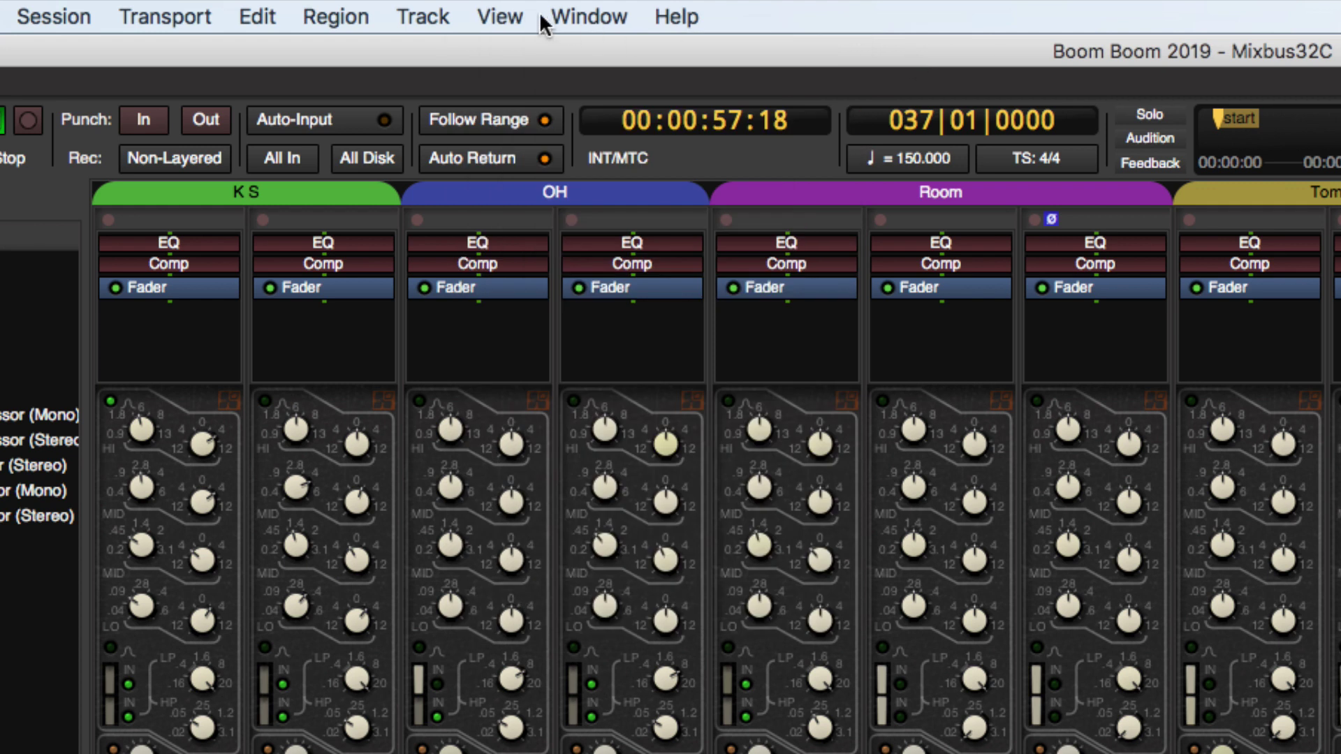
{"action": "left_click", "coordinate": [493, 16]}
{"action": "mouse_move", "coordinate": [567, 12]}
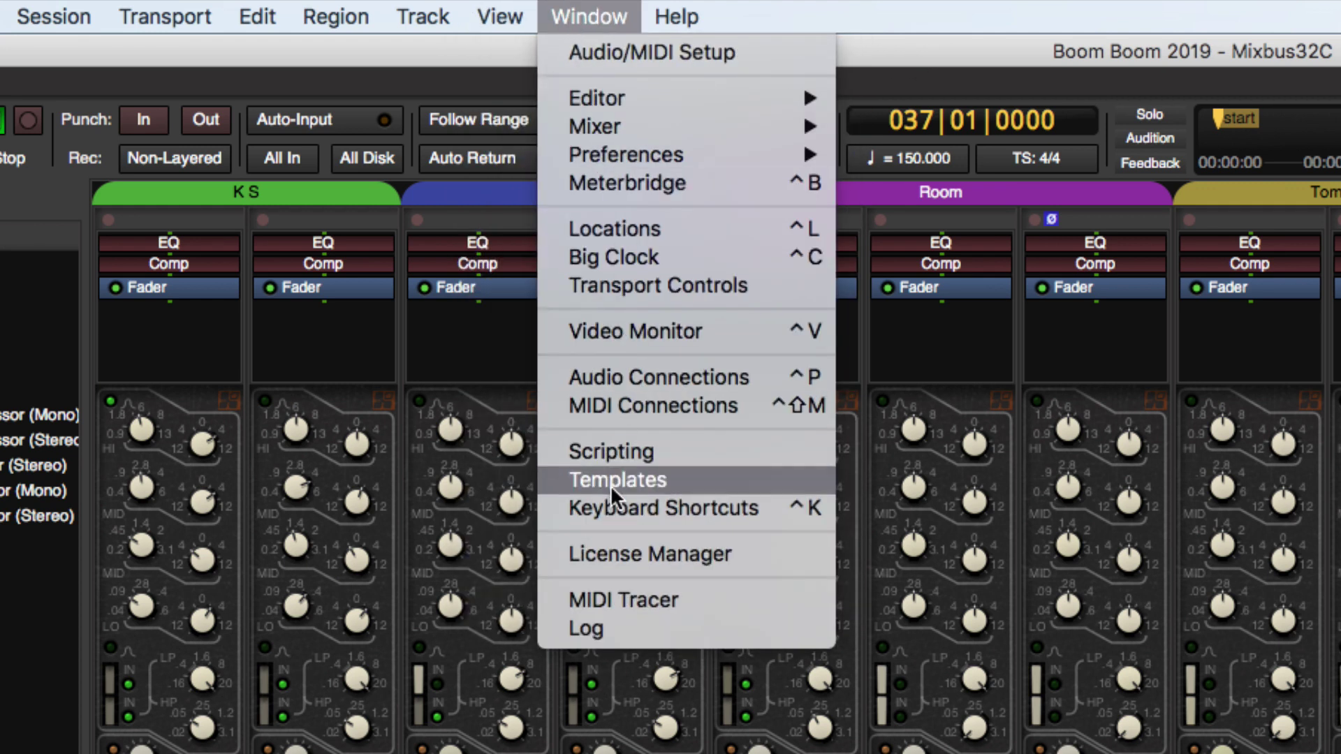
Step: Open the Keyboard Shortcuts editor and search its actions for 'mixbus pane'
{"action": "left_click", "coordinate": [622, 506]}
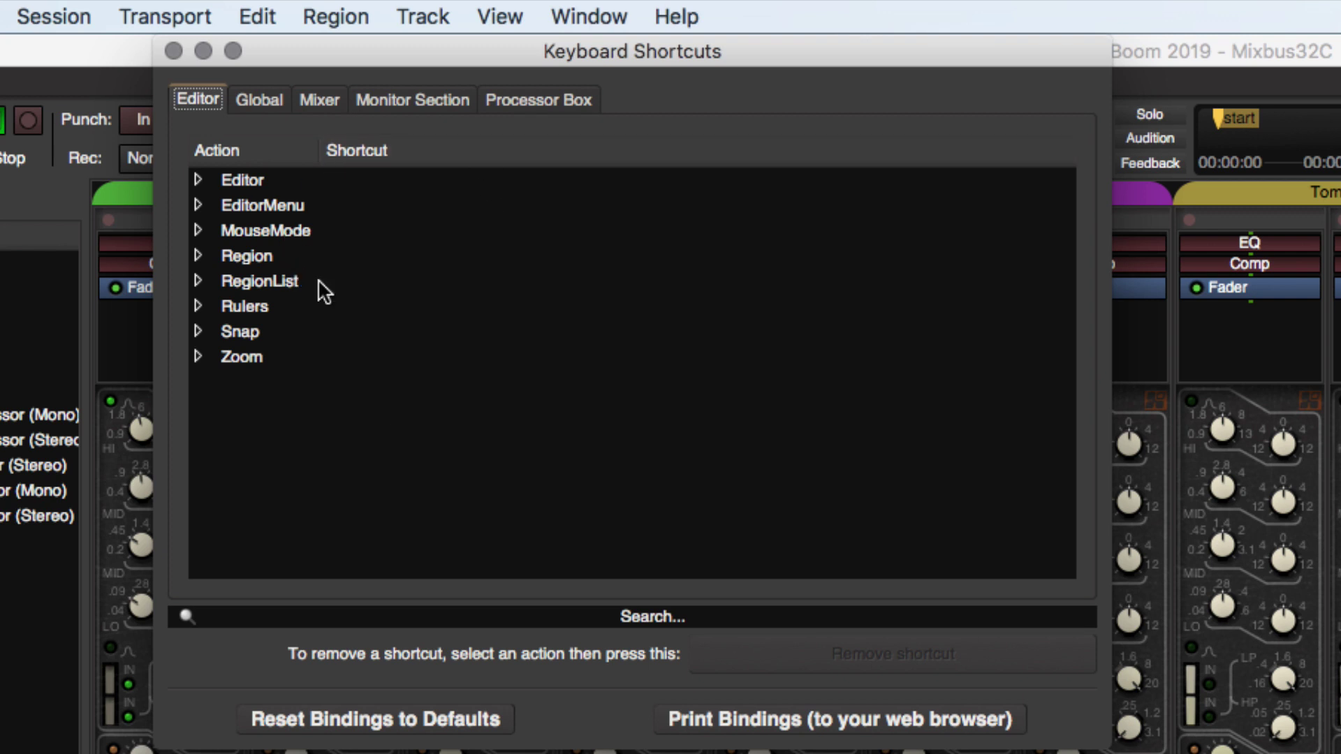
{"action": "left_click", "coordinate": [596, 619]}
{"action": "type", "text": "mi"}
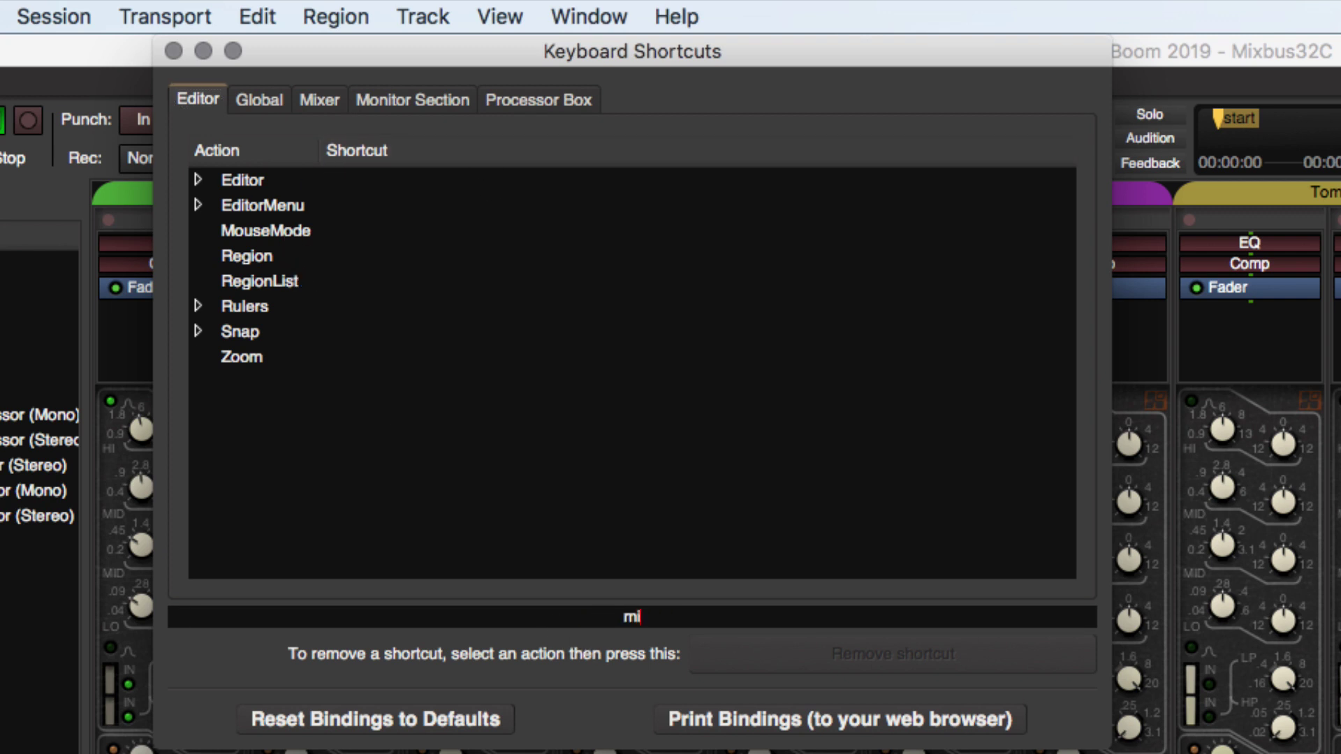
{"action": "type", "text": "xbus pane"}
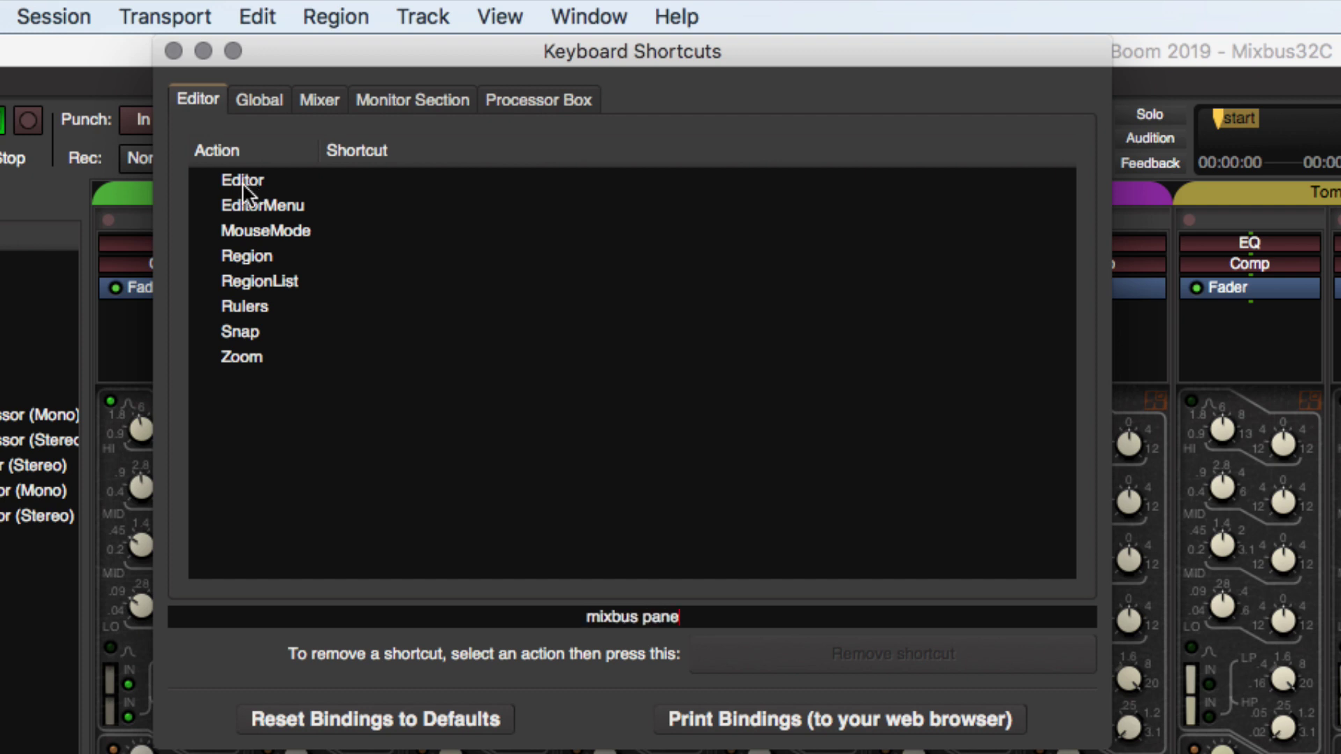
Step: Browse the Global, Mixer, Monitor Section and Processor Box tabs, then select Global's Main group
{"action": "left_click", "coordinate": [254, 99]}
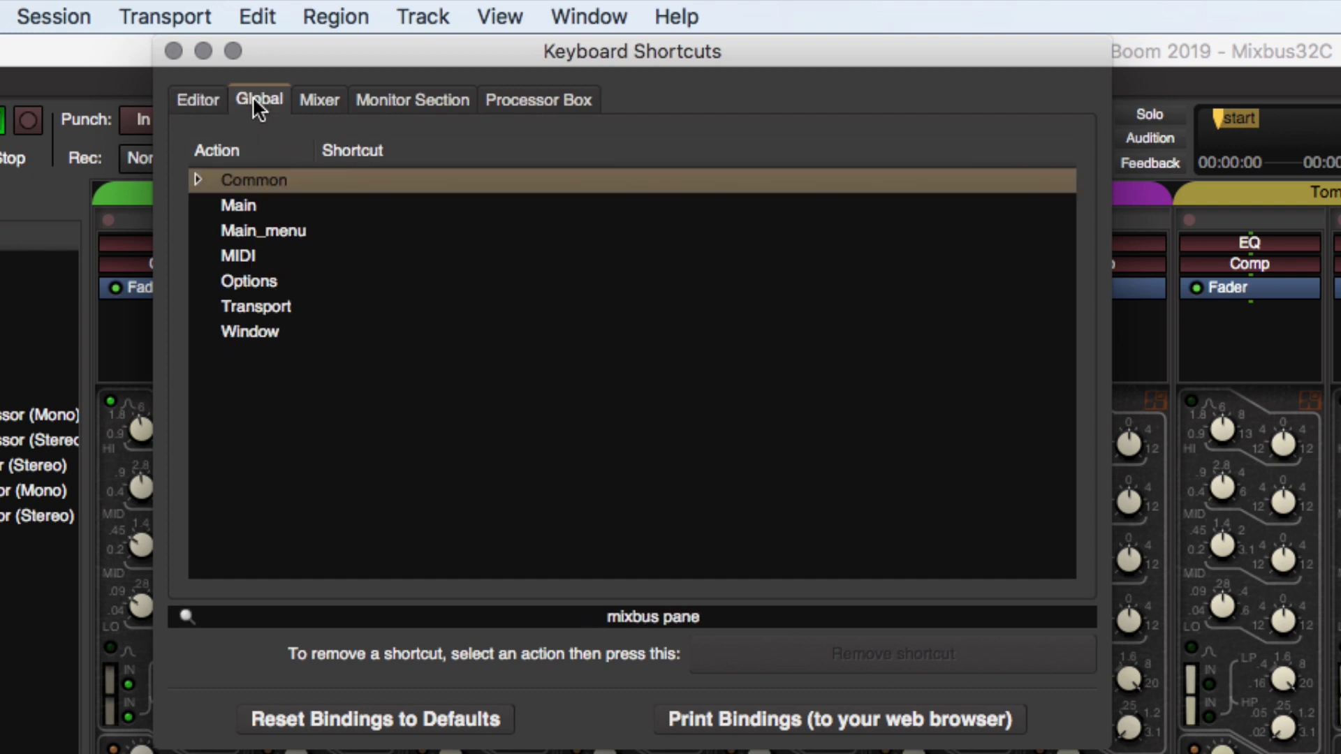
{"action": "left_click", "coordinate": [198, 179]}
{"action": "left_click", "coordinate": [198, 179]}
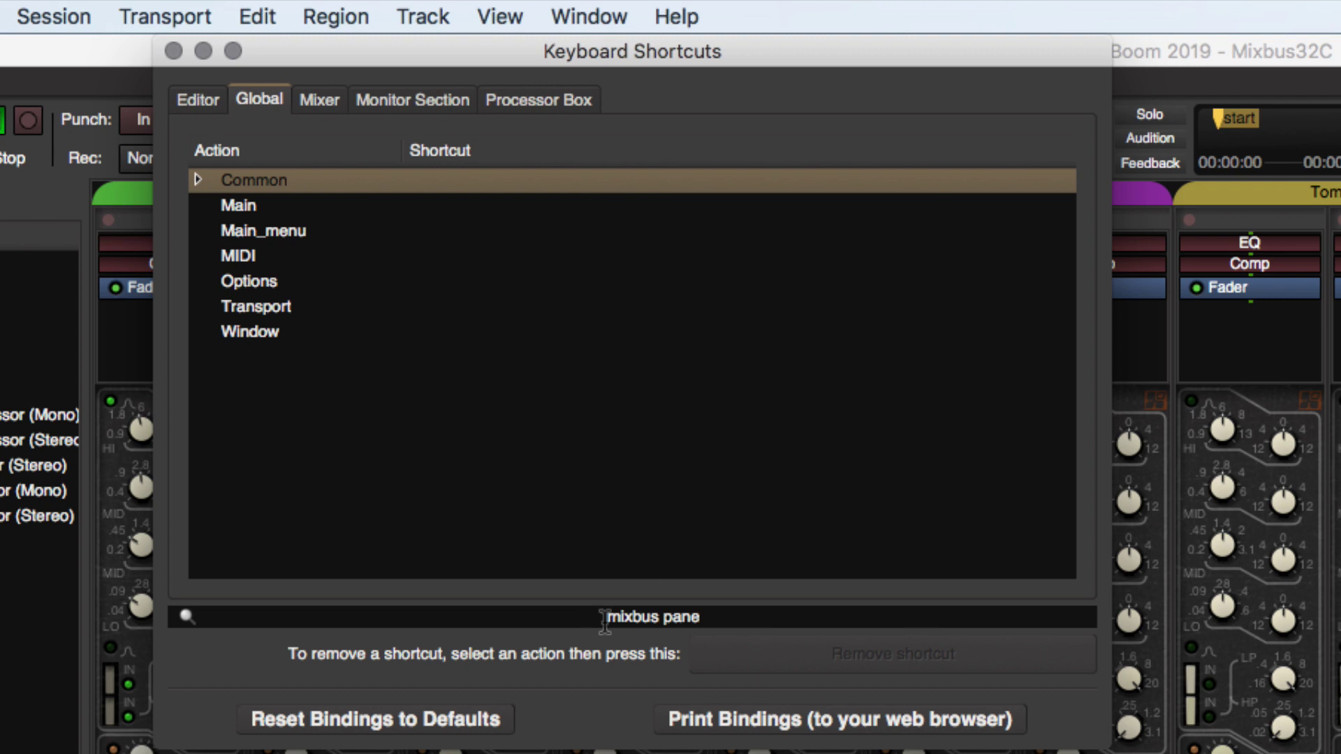
{"action": "left_click", "coordinate": [318, 100]}
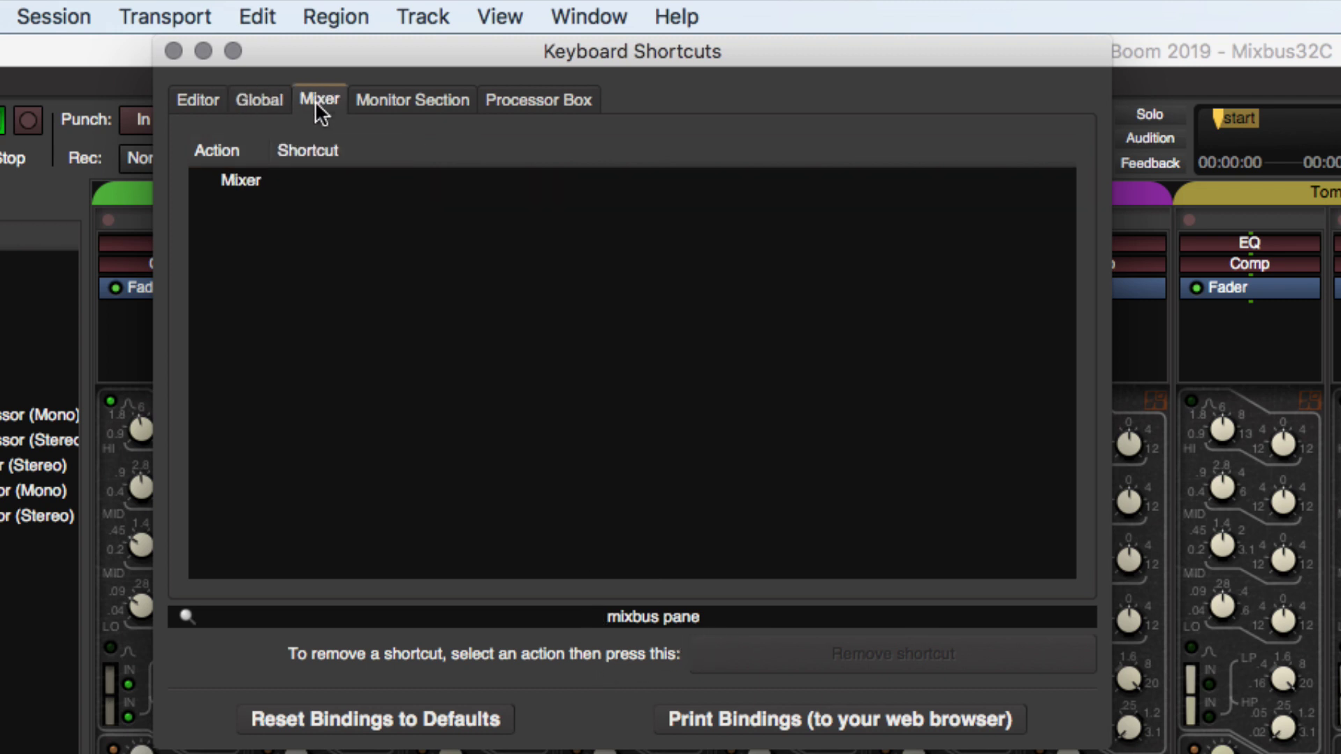
{"action": "left_click", "coordinate": [438, 100]}
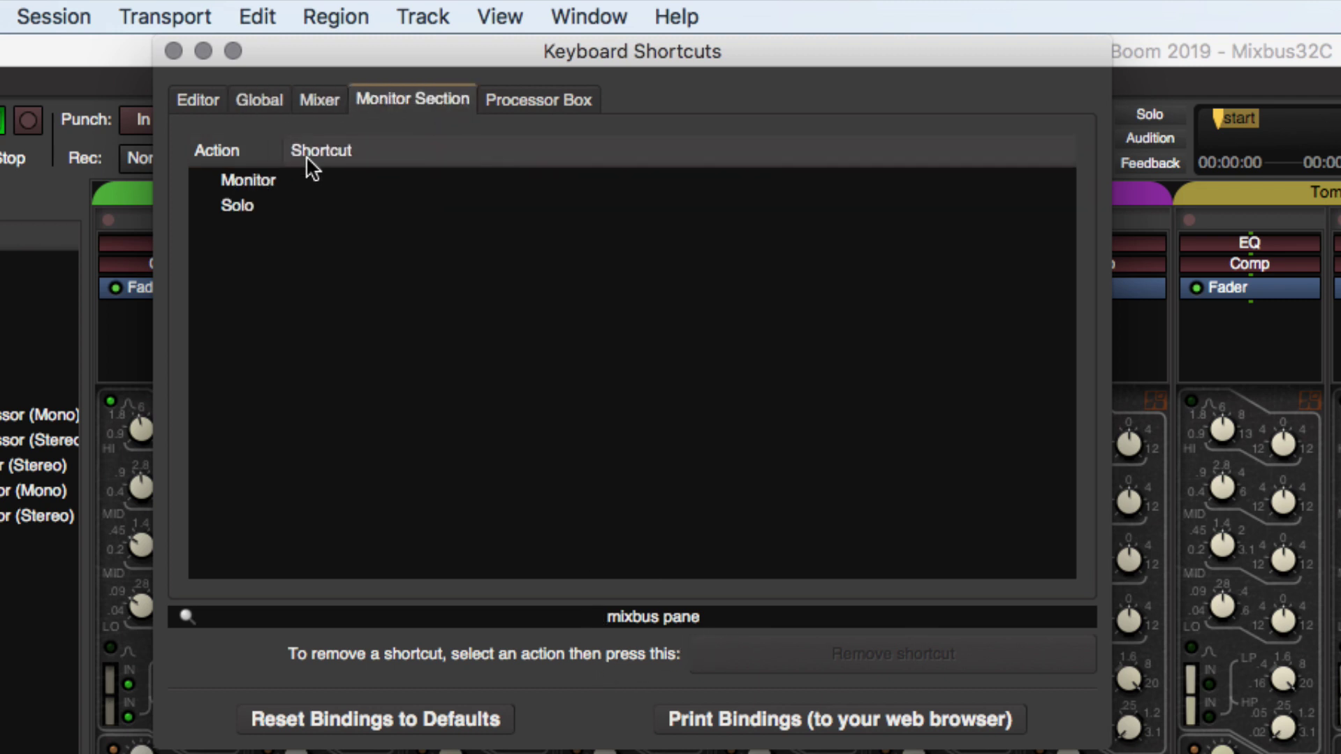
{"action": "left_click", "coordinate": [561, 103]}
{"action": "left_click", "coordinate": [258, 105]}
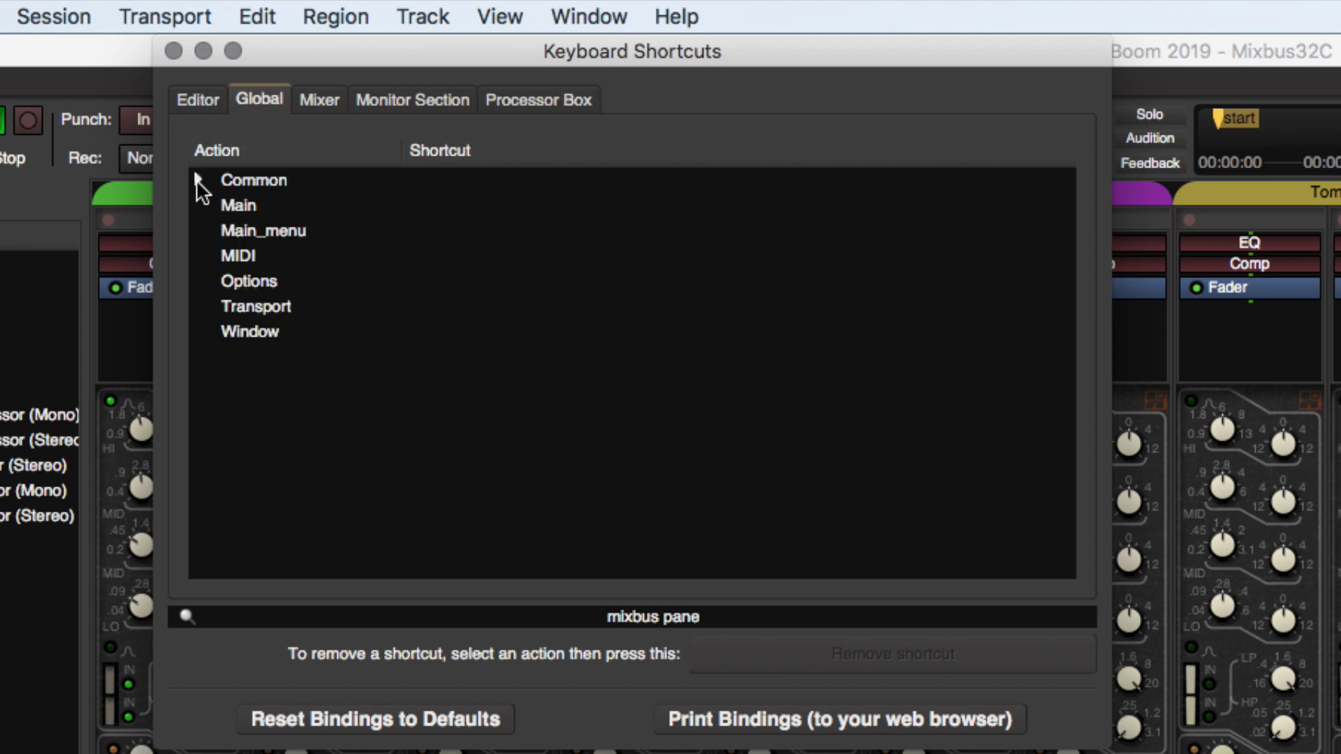
{"action": "left_click", "coordinate": [228, 211]}
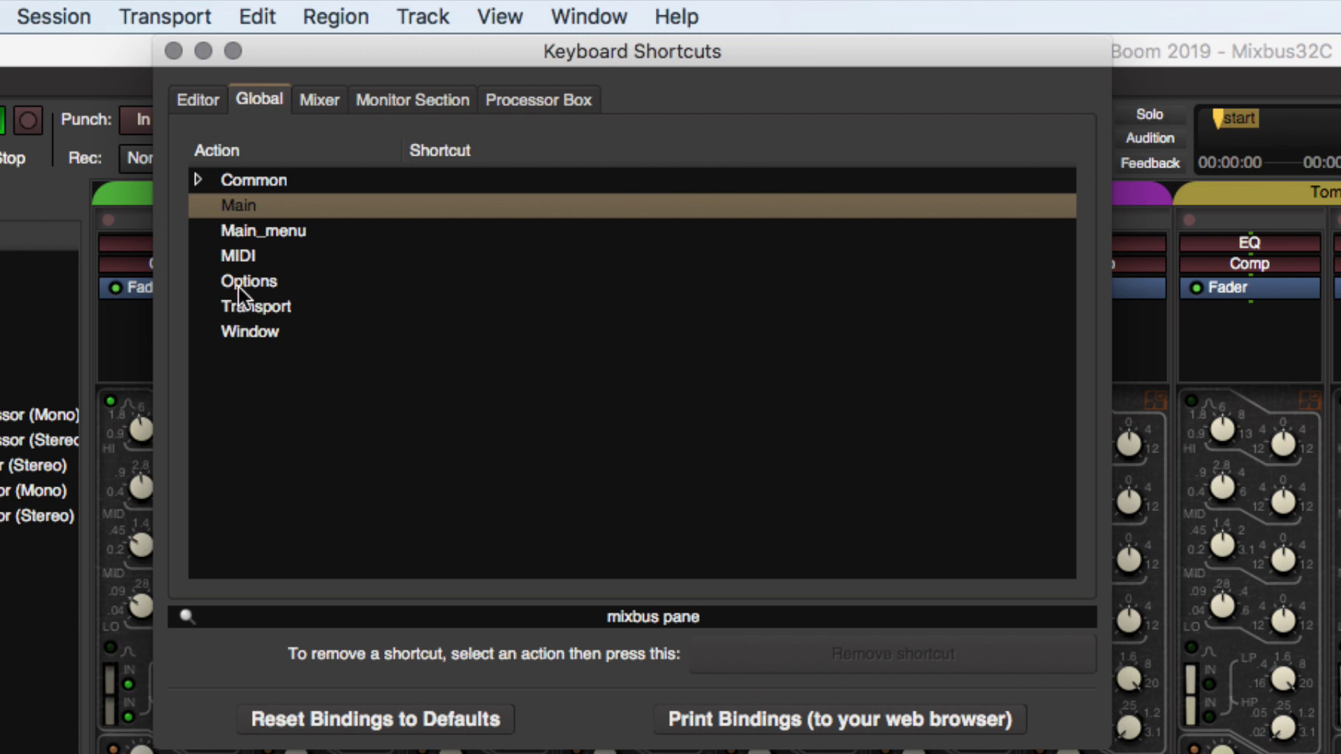
Step: Remove Toggle Mixbus Pane's old shortcut, rebind it to Shift-H, and close the shortcuts editor
{"action": "left_click", "coordinate": [192, 181]}
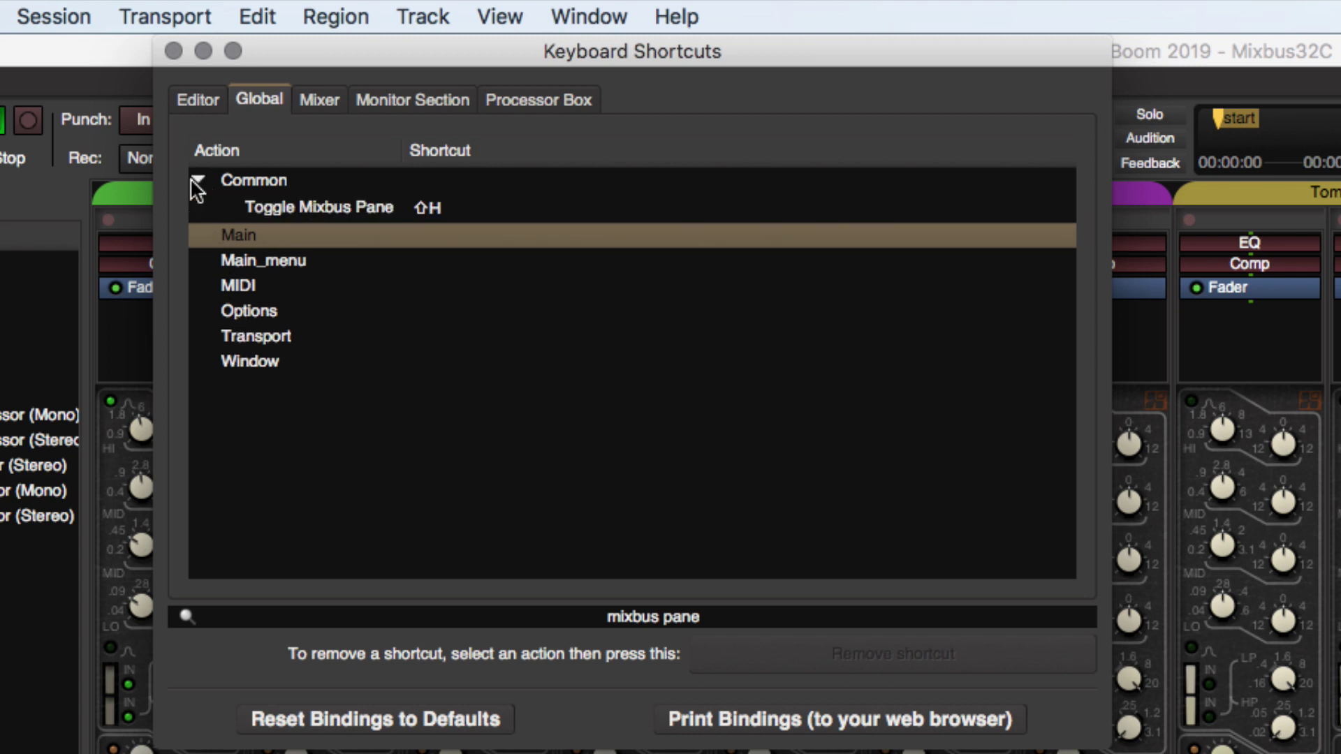
{"action": "left_click", "coordinate": [270, 203]}
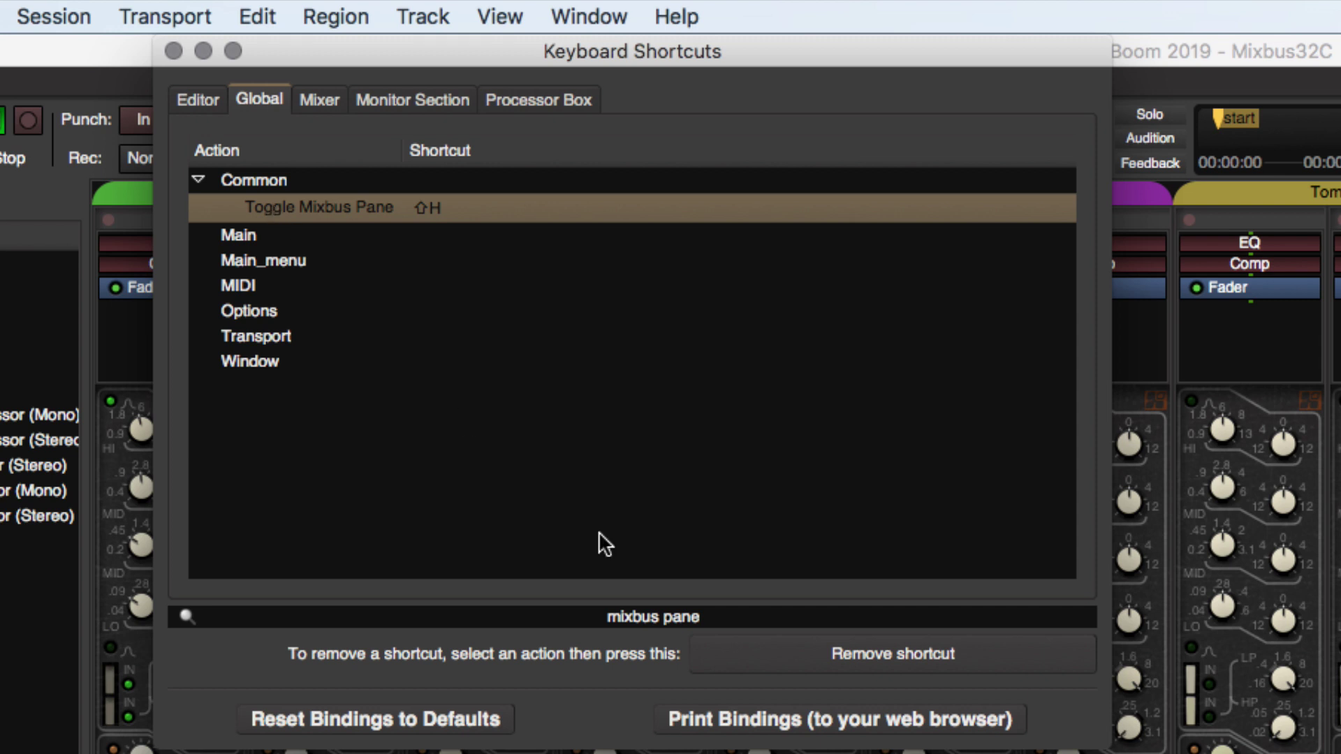
{"action": "left_click", "coordinate": [740, 660]}
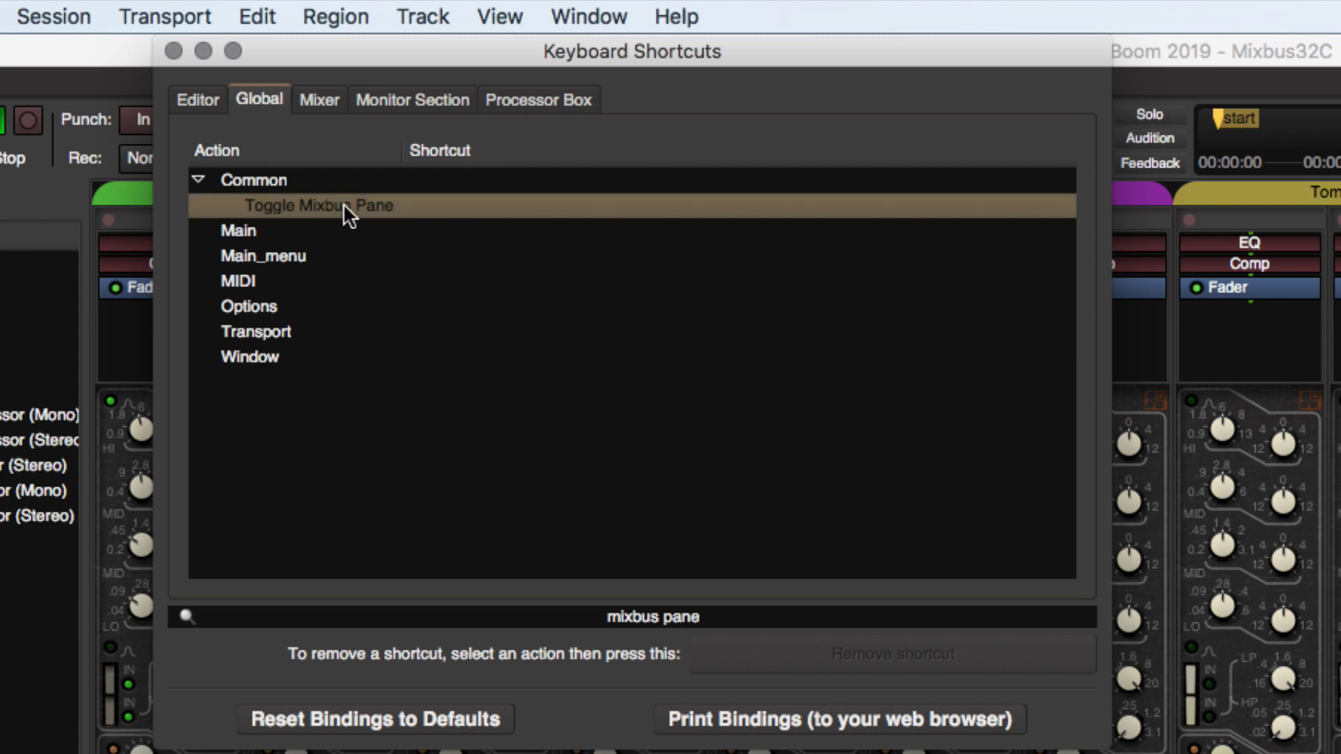
{"action": "key", "text": "shift+h"}
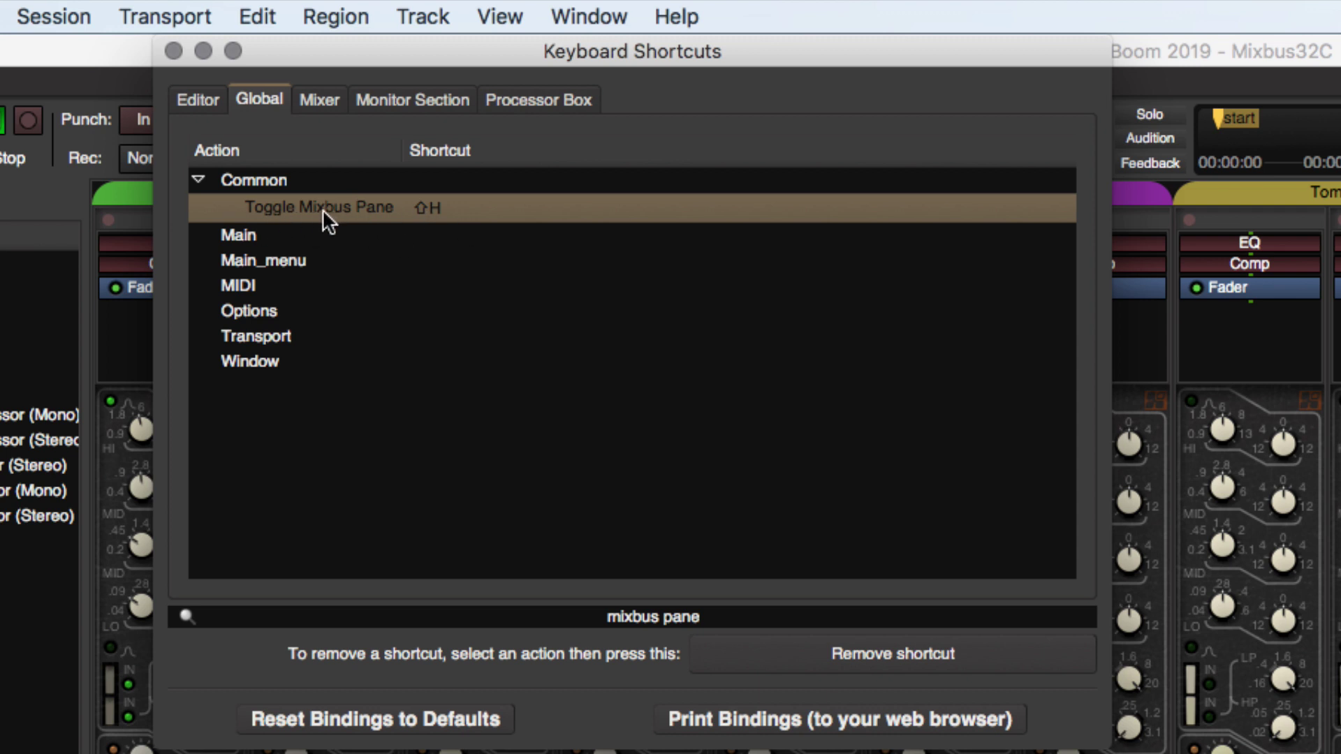
{"action": "left_click", "coordinate": [173, 51]}
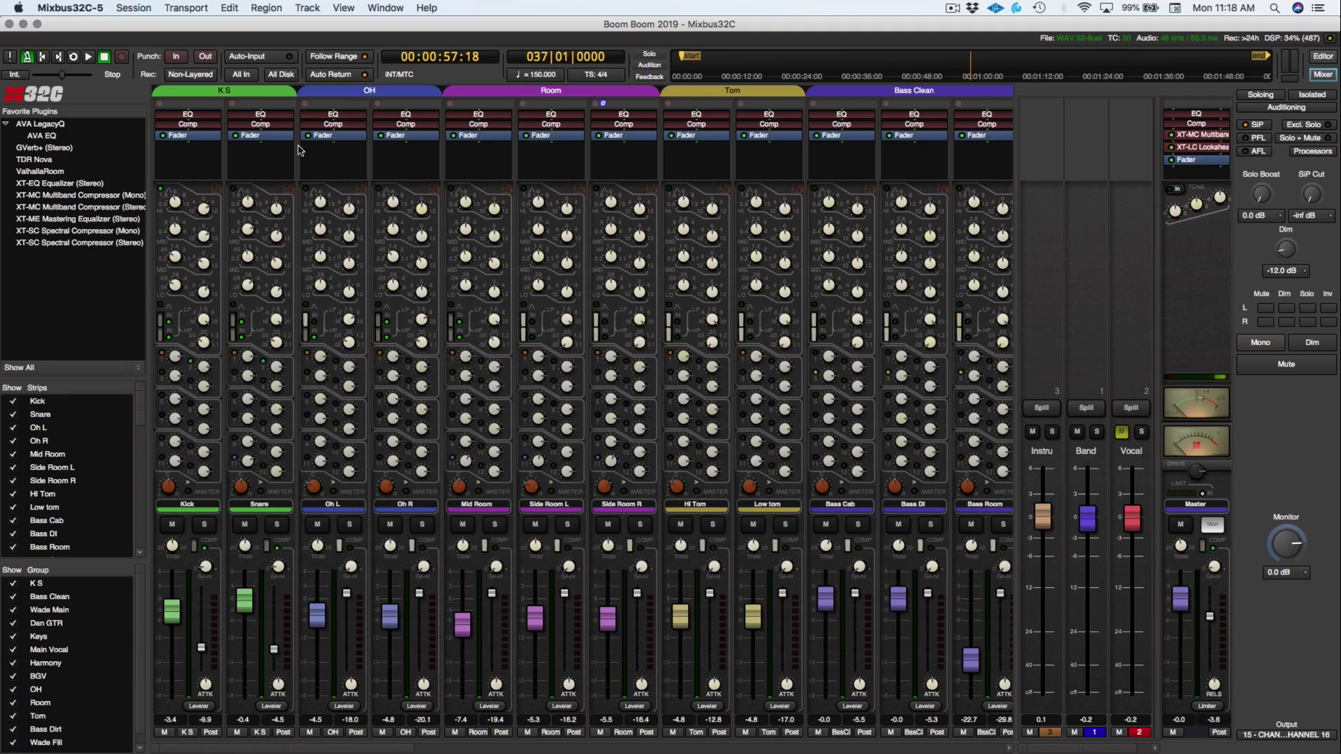
Step: Scroll the mixer sideways until the Drums through SHORT VERB bus strips are visible
{"action": "scroll", "coordinate": [299, 150], "scroll_direction": "right", "scroll_amount": 10}
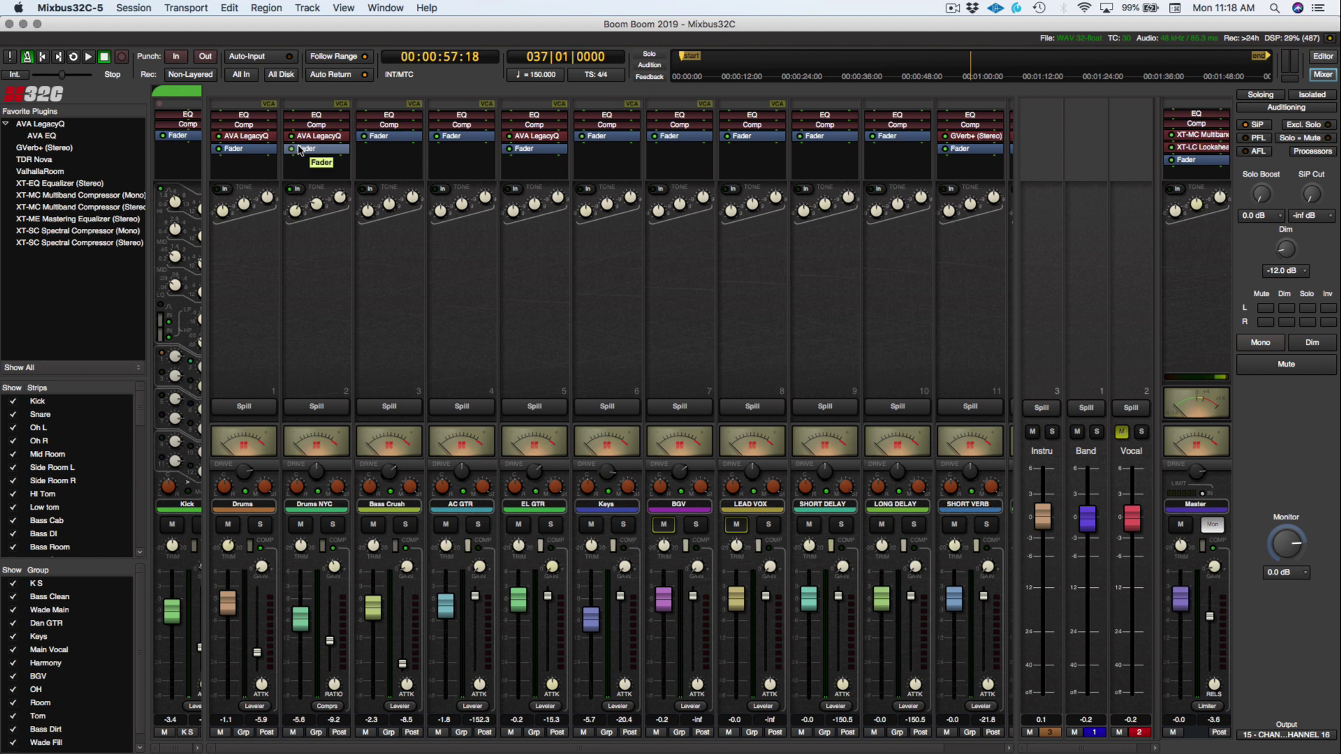
{"action": "scroll", "coordinate": [299, 150], "scroll_direction": "left", "scroll_amount": 10}
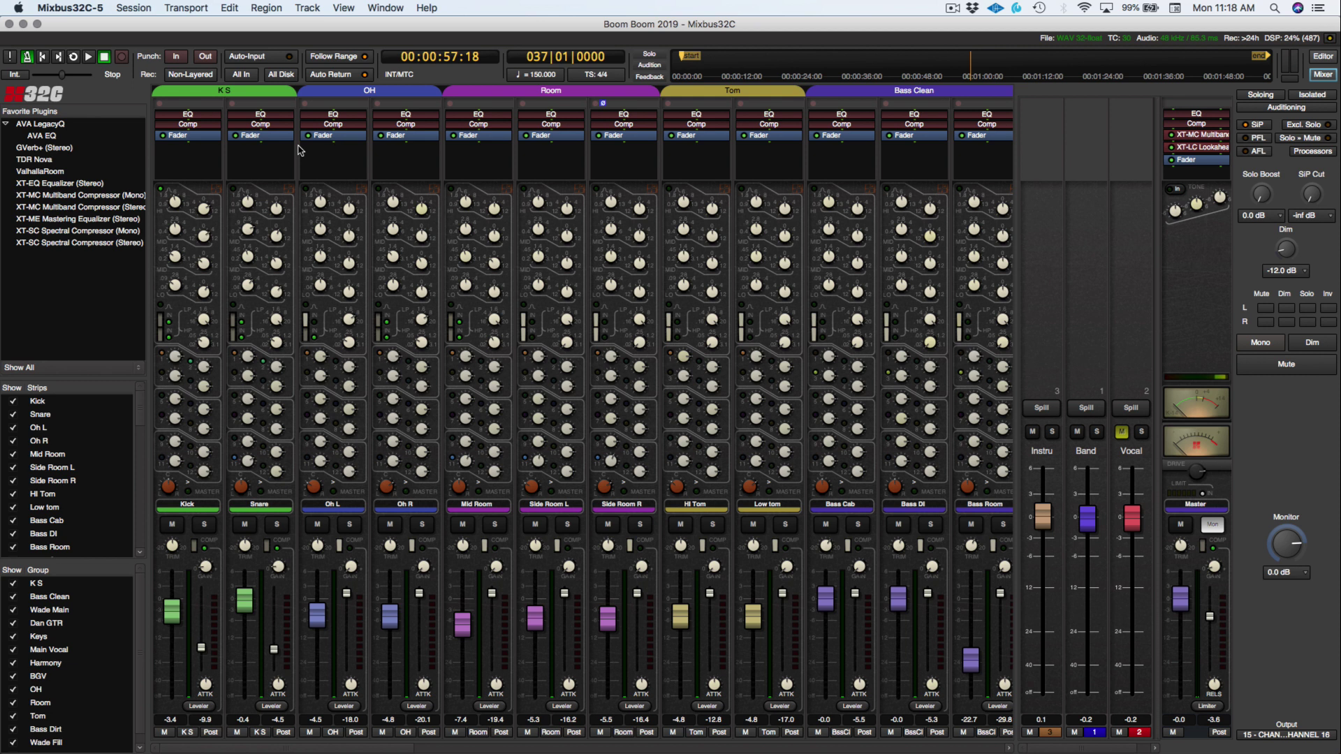
{"action": "scroll", "coordinate": [298, 150], "scroll_direction": "right", "scroll_amount": 10}
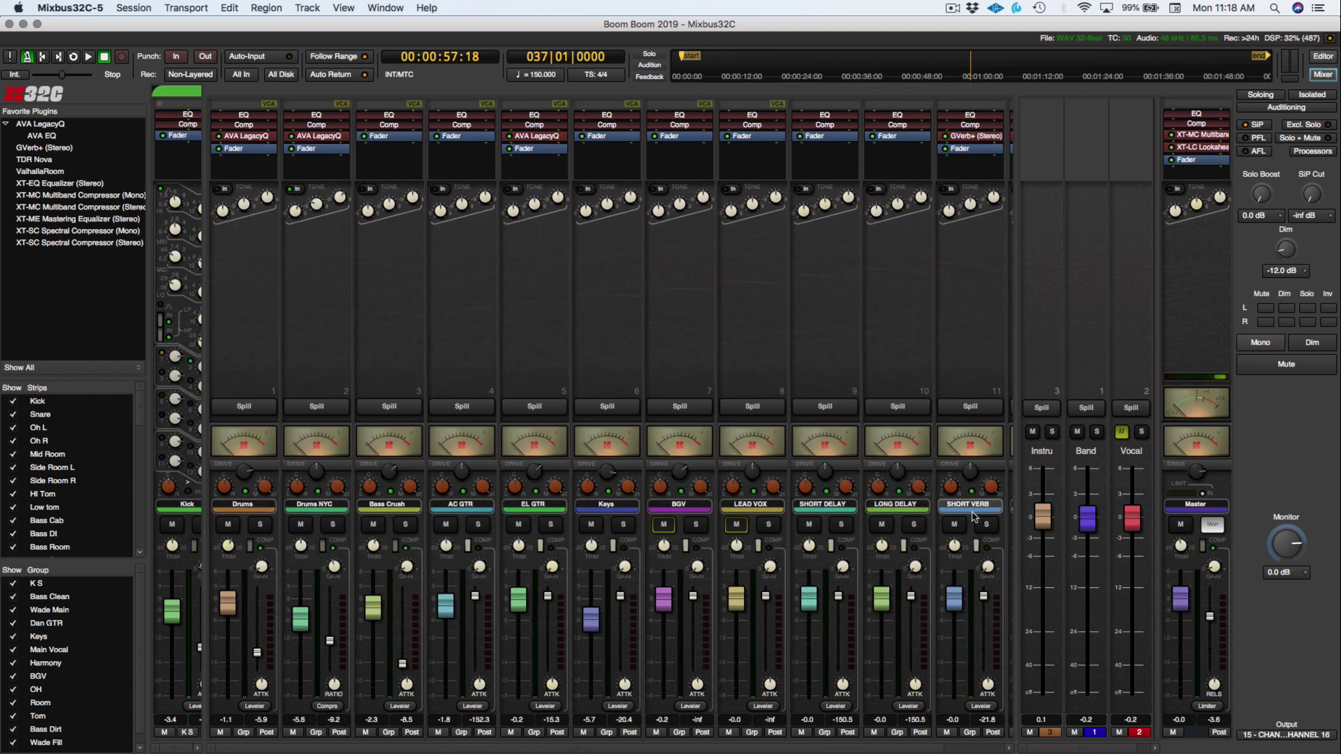
Step: Scroll down the Strips list and uncheck MB 12 : LONG VERB to hide that bus strip
{"action": "scroll", "coordinate": [42, 447], "scroll_direction": "down", "scroll_amount": 10}
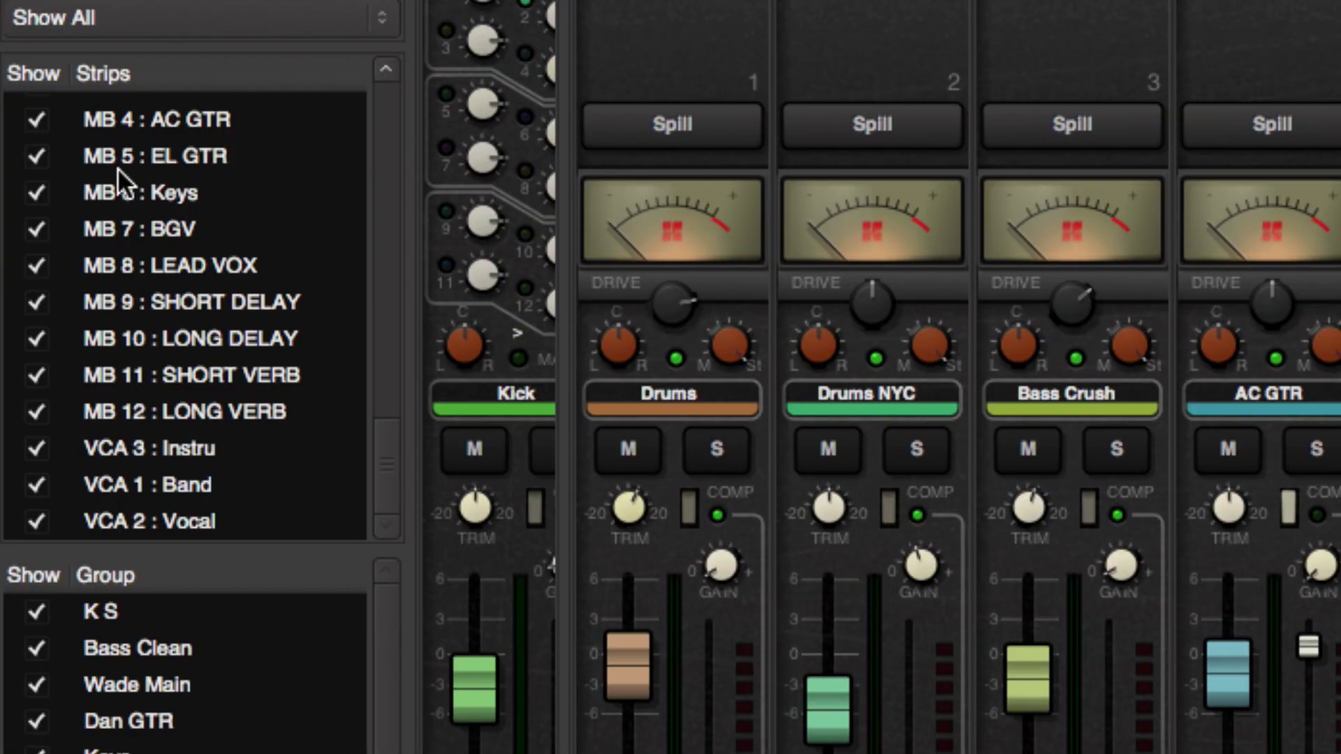
{"action": "scroll", "coordinate": [95, 280], "scroll_direction": "up", "scroll_amount": 15}
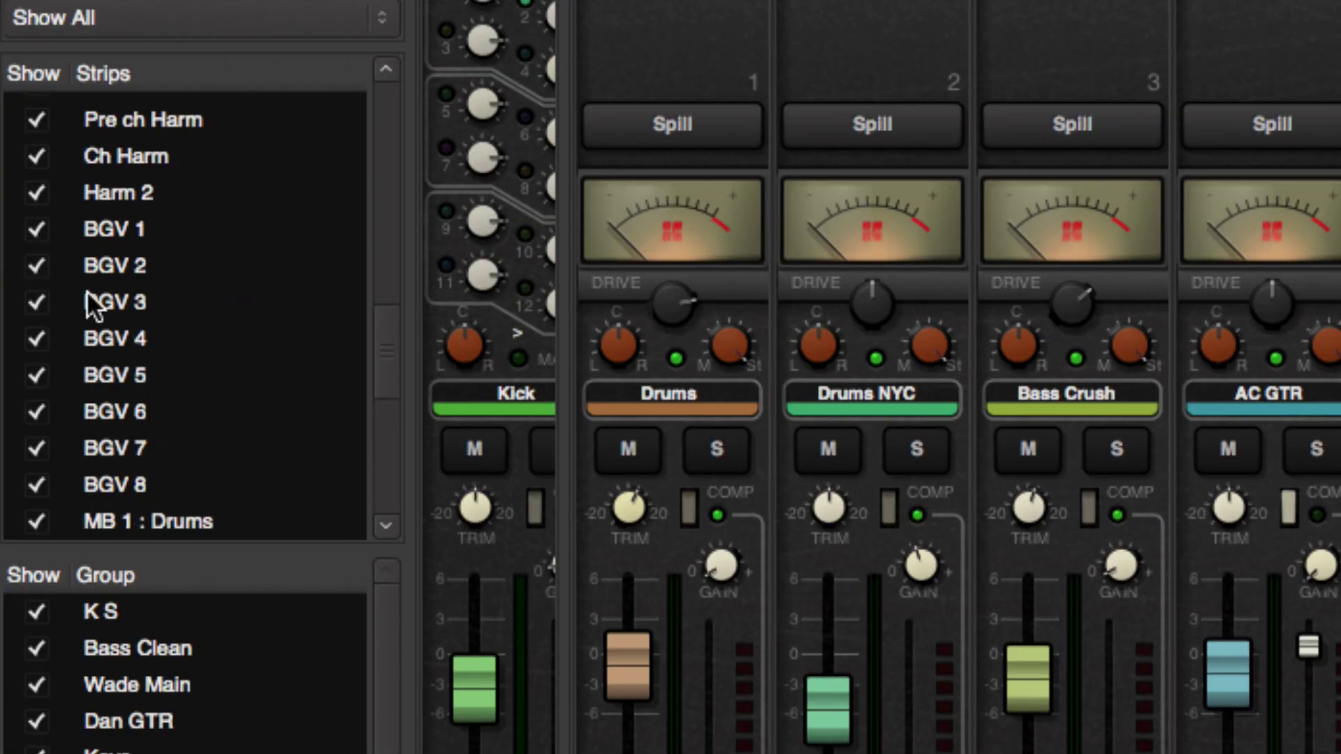
{"action": "scroll", "coordinate": [102, 275], "scroll_direction": "down", "scroll_amount": 10}
{"action": "scroll", "coordinate": [102, 274], "scroll_direction": "down", "scroll_amount": 10}
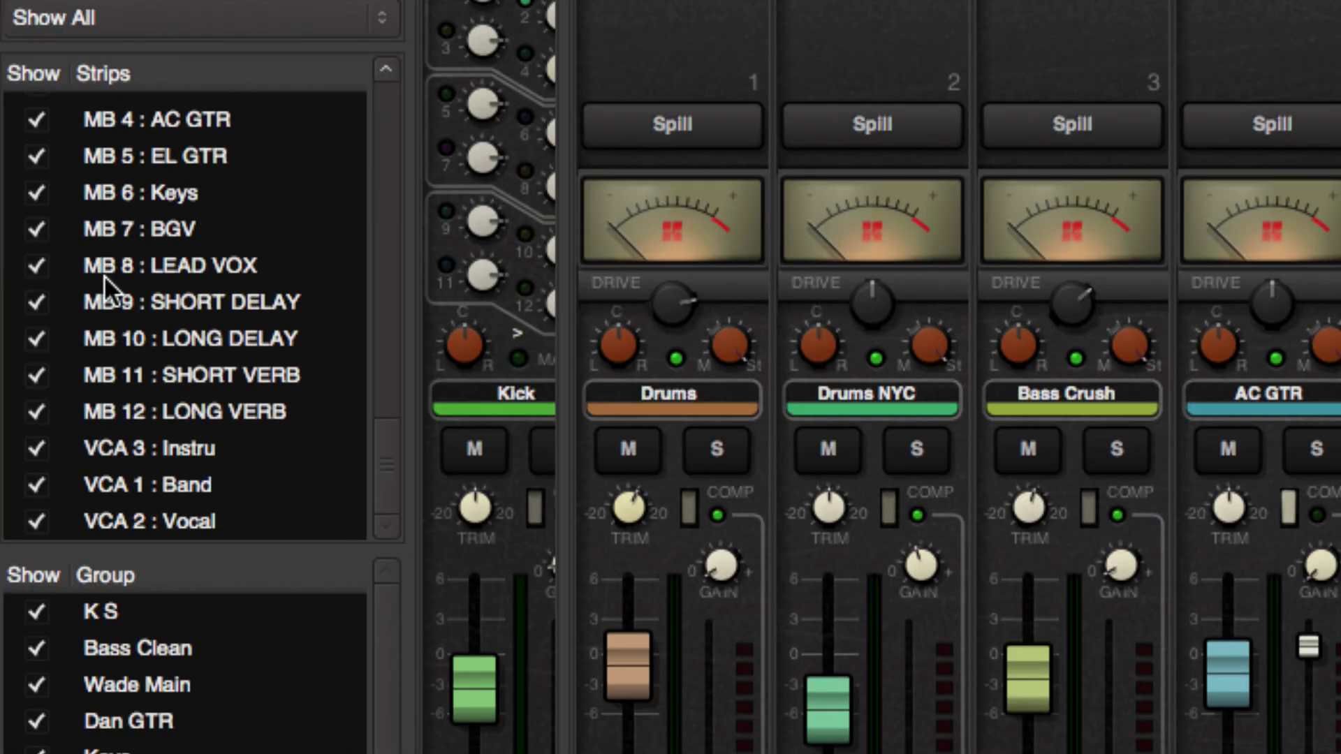
{"action": "left_click", "coordinate": [41, 414]}
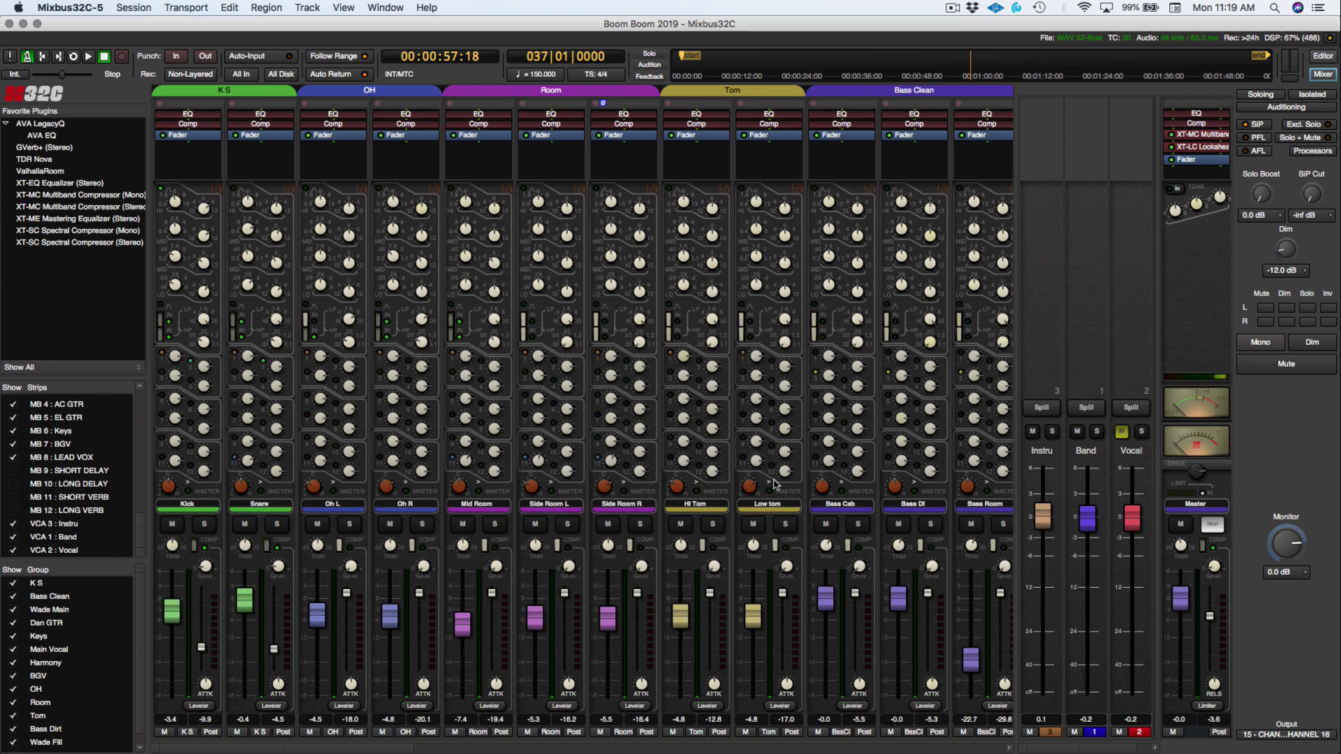
{"action": "left_click", "coordinate": [669, 442]}
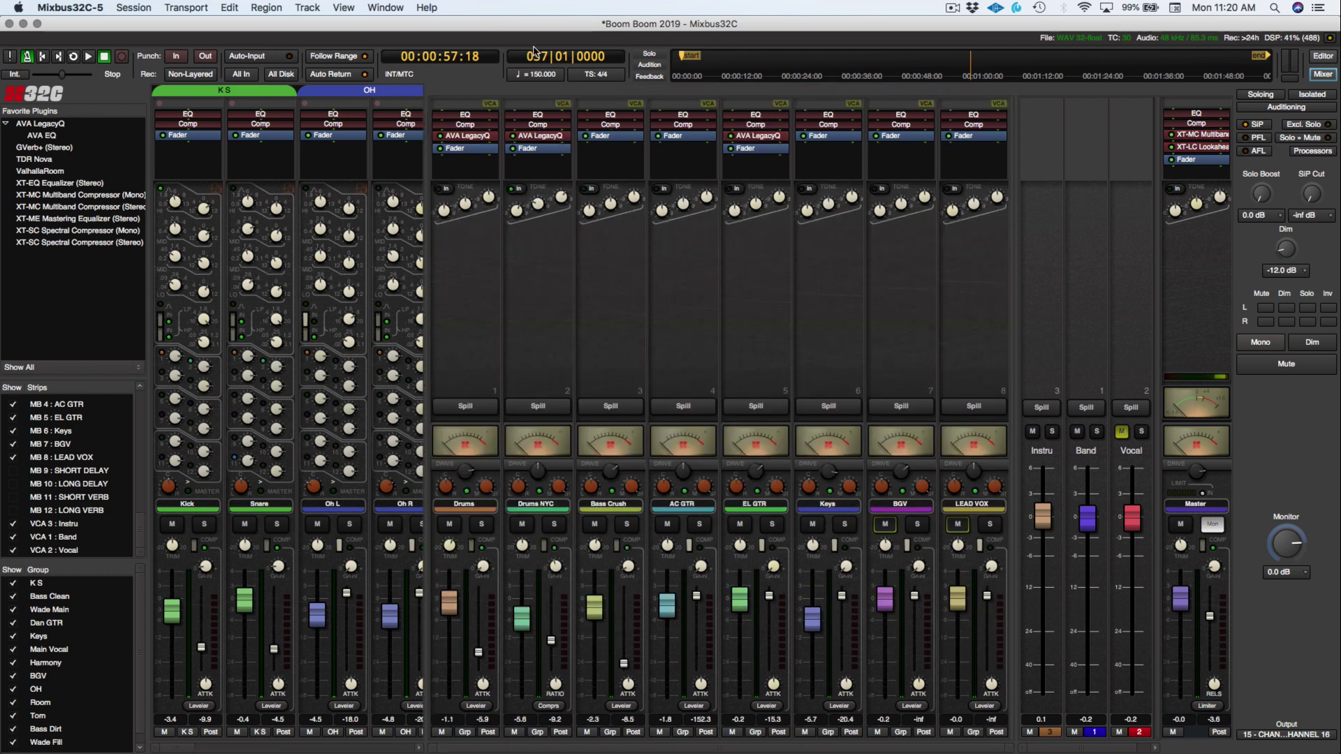
{"action": "left_click", "coordinate": [378, 8]}
{"action": "left_click", "coordinate": [400, 240]}
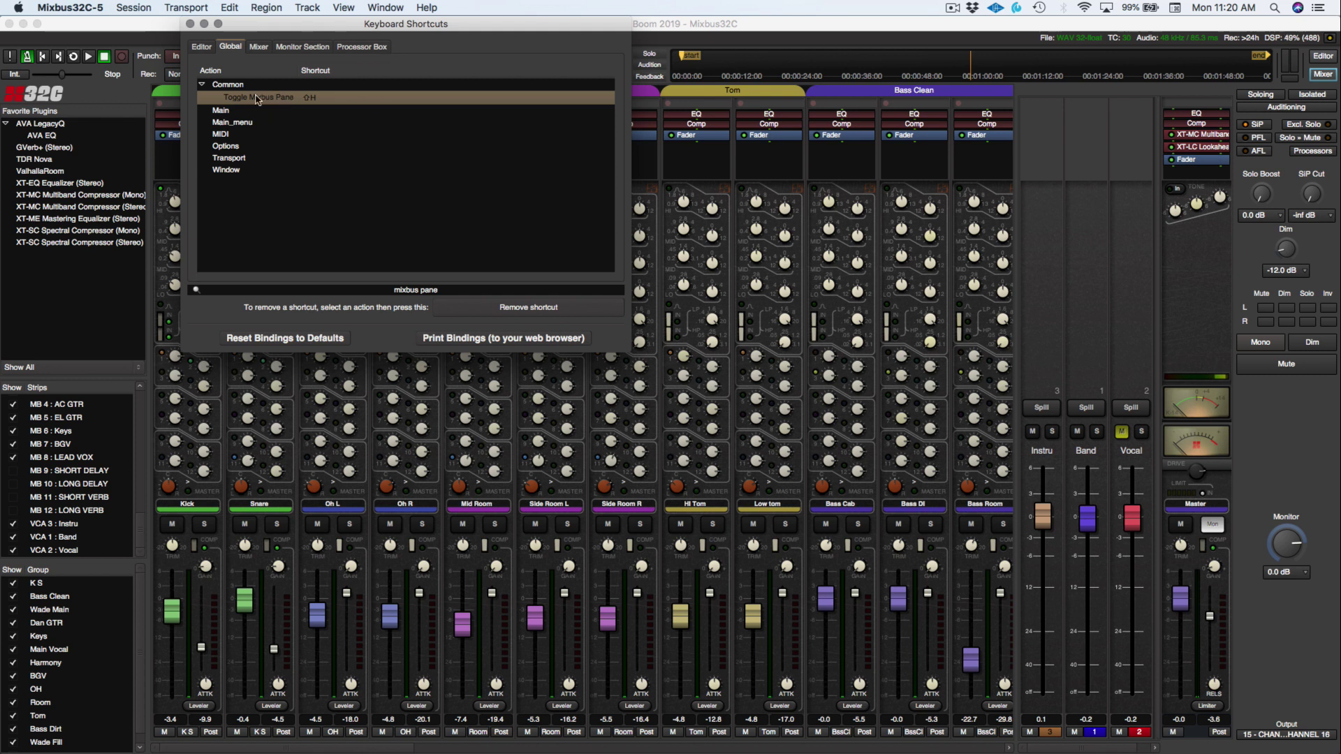
{"action": "left_click", "coordinate": [191, 25]}
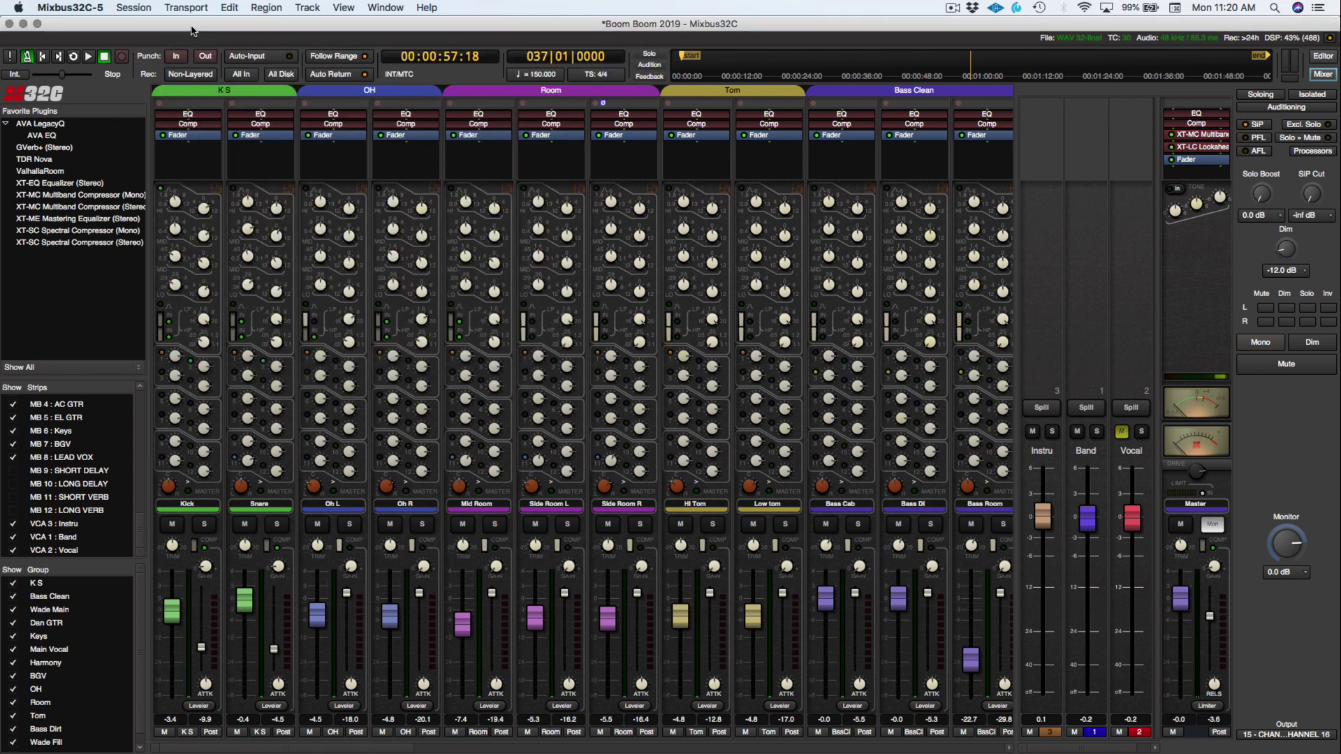